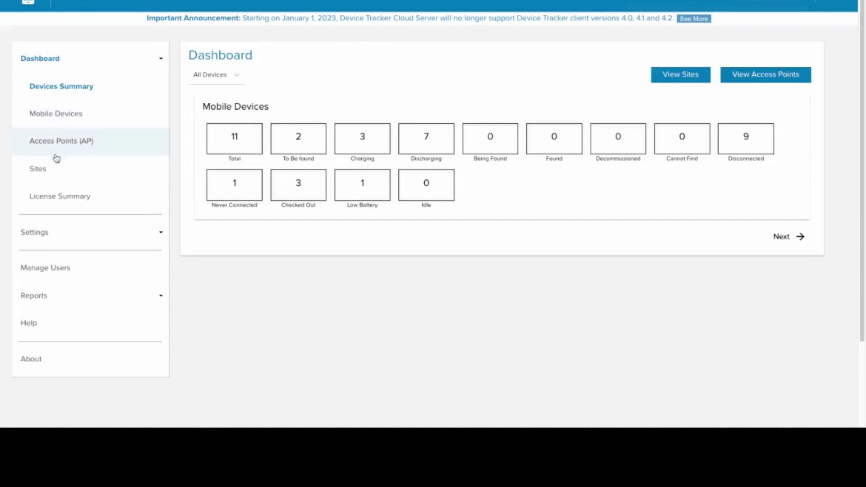
Turn on 'Send lost device nearby notification' under Settings > Notifications > Lost Device Nearby
{"action": "left_click", "coordinate": [108, 240]}
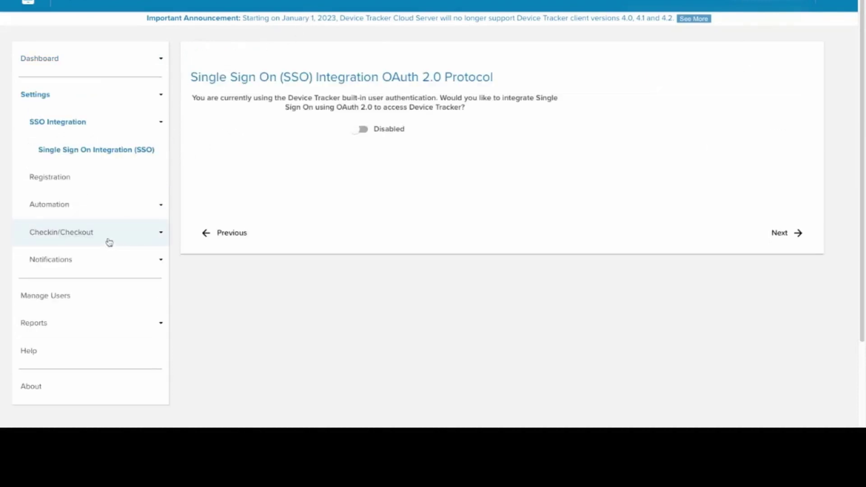
{"action": "left_click", "coordinate": [104, 264]}
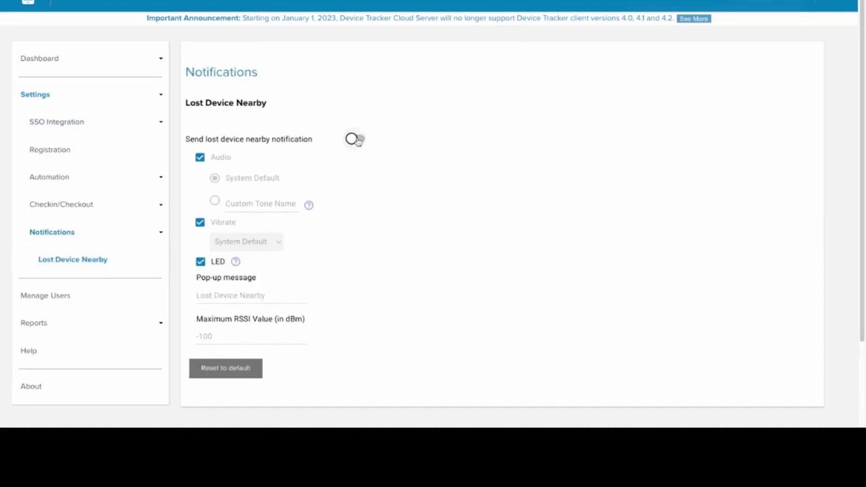
{"action": "left_click", "coordinate": [357, 140]}
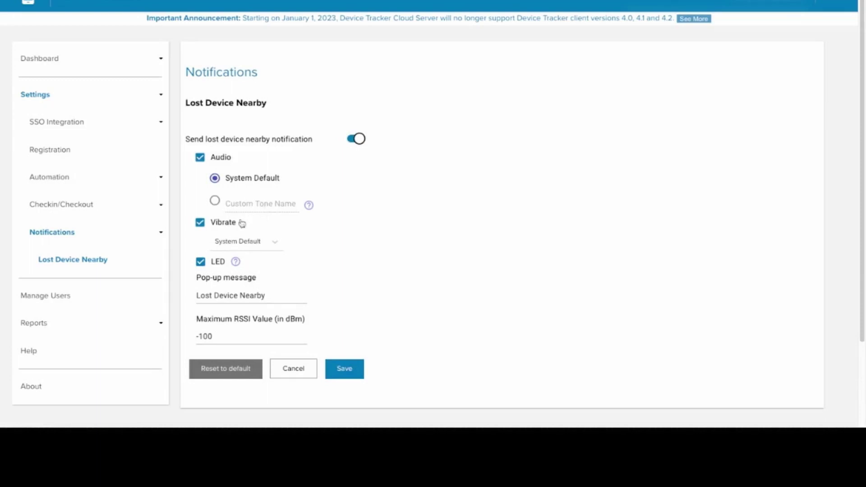
{"action": "left_click", "coordinate": [274, 242]}
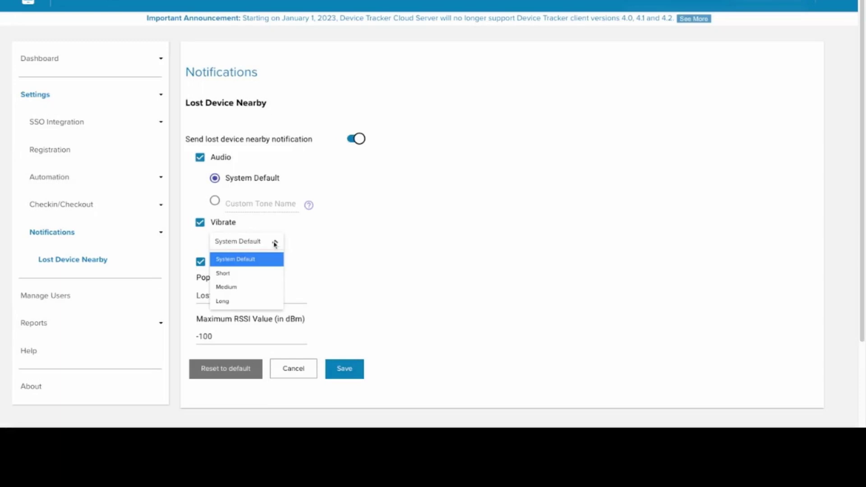
{"action": "left_click", "coordinate": [303, 270]}
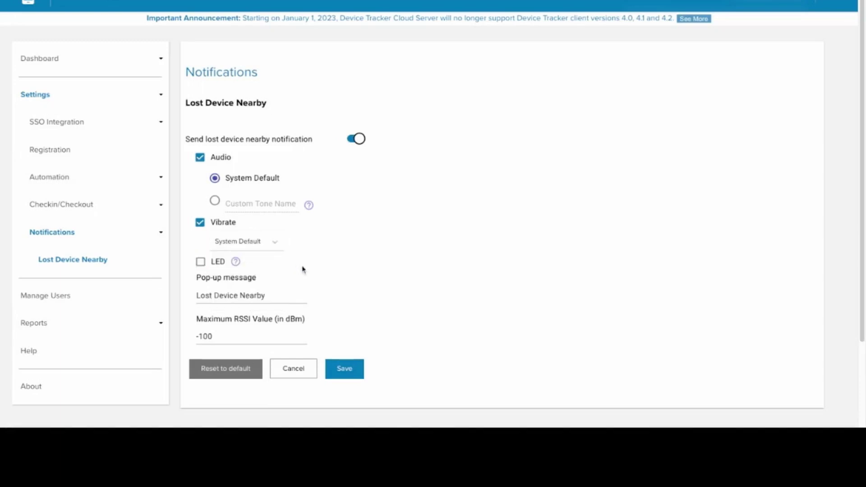
{"action": "left_click", "coordinate": [202, 263]}
{"action": "left_click", "coordinate": [275, 298]}
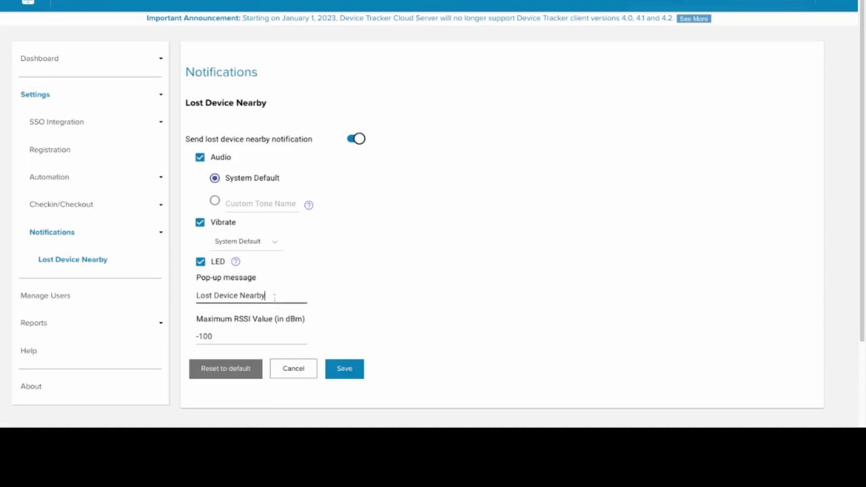
{"action": "double_click", "coordinate": [275, 298]}
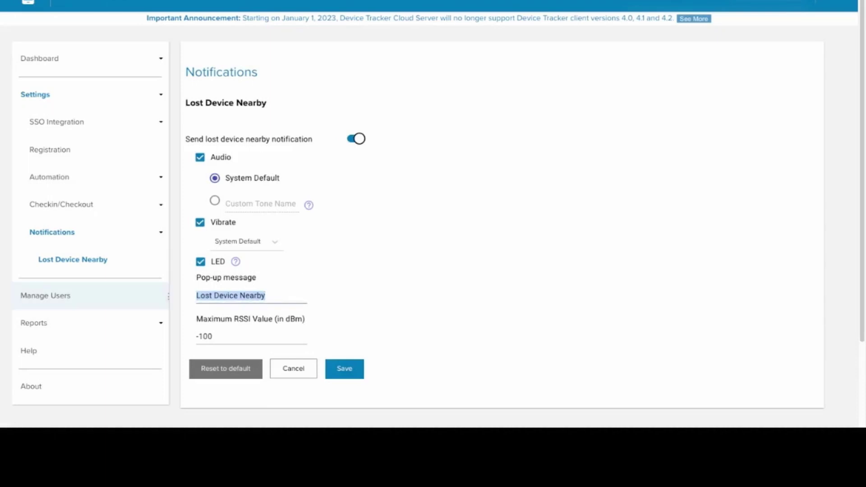
{"action": "left_click", "coordinate": [333, 336]}
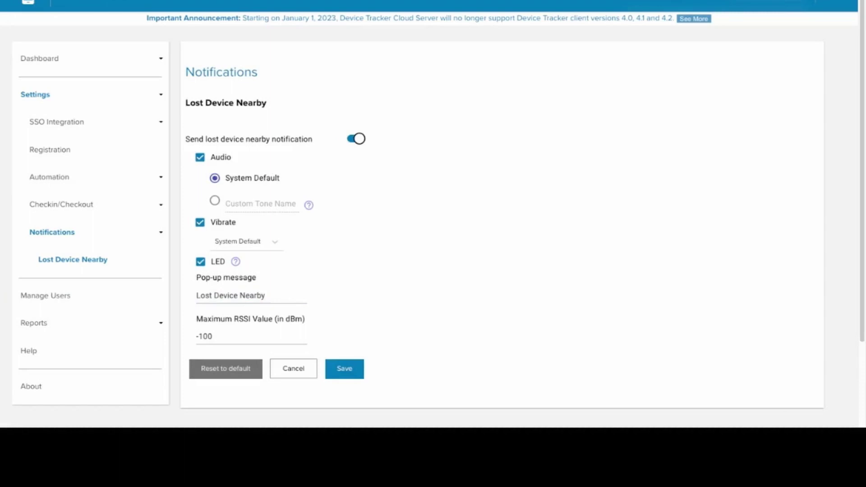
{"action": "double_click", "coordinate": [204, 336]}
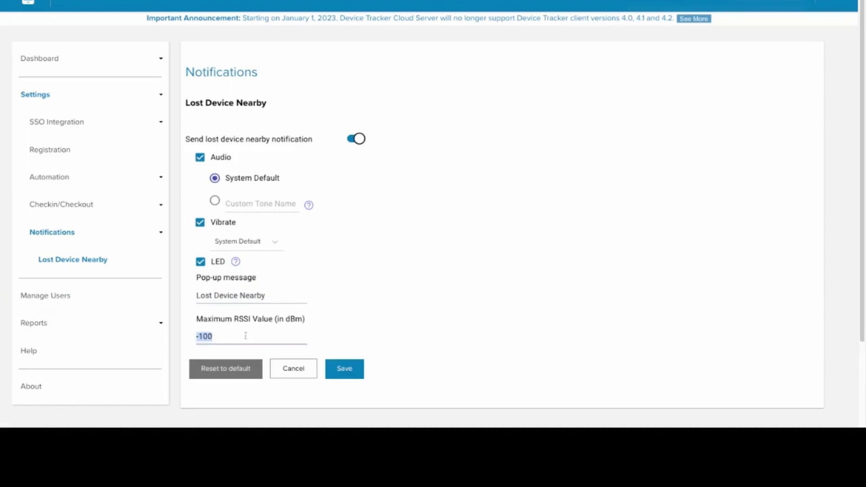